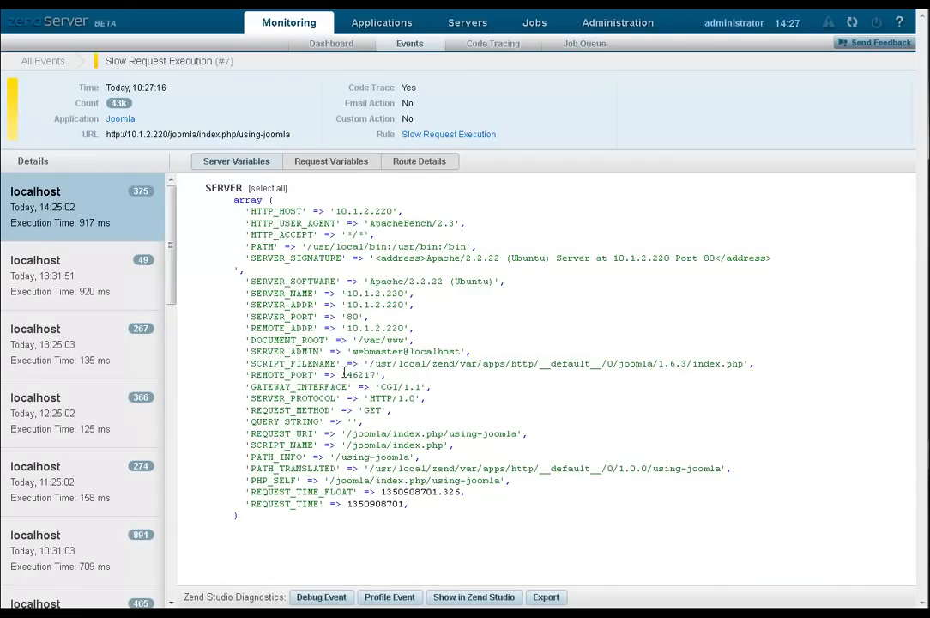
# - View the request variables of Slow Request Execution event #7 and open the monitoring rule that triggered it
pyautogui.click(352, 164)
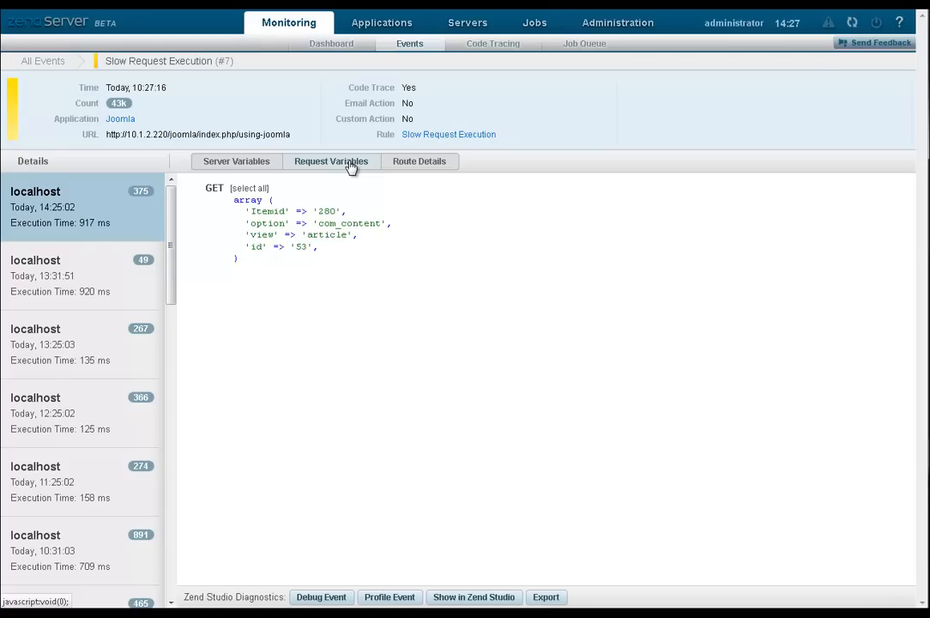
pyautogui.click(423, 136)
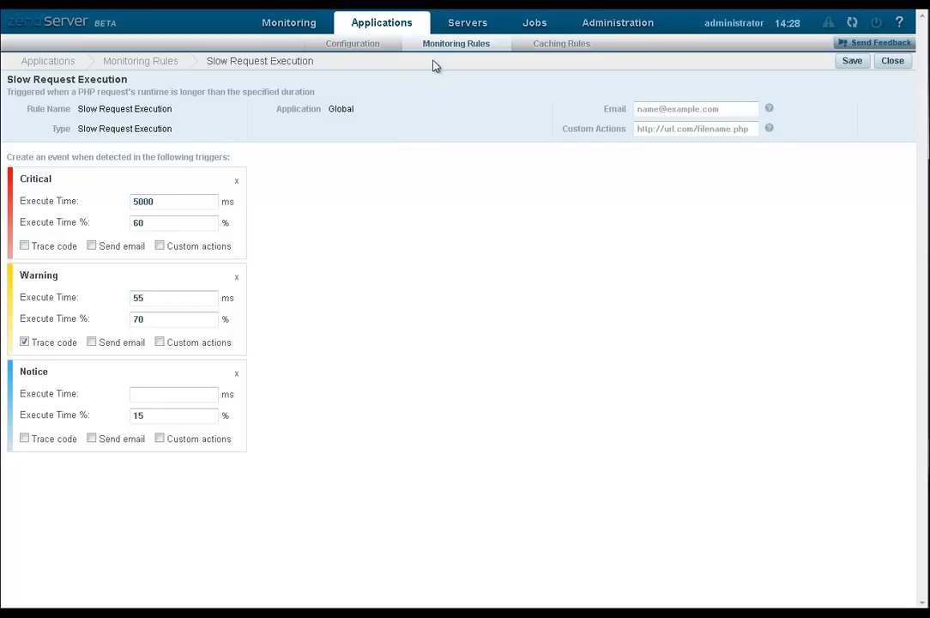
# - Return to the monitoring dashboard and expand the summaries of critical events 9 and 11
pyautogui.click(291, 23)
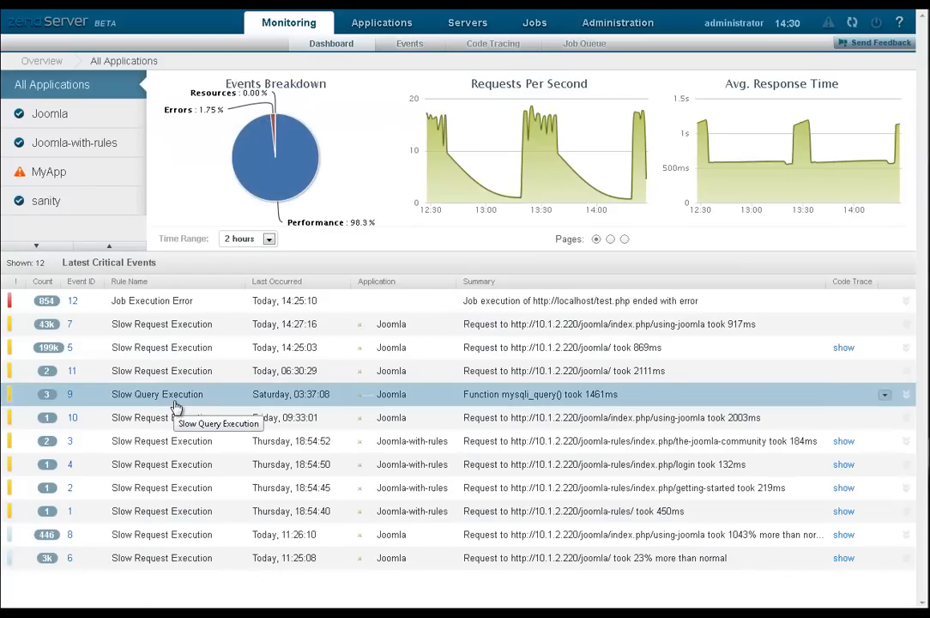
pyautogui.click(176, 401)
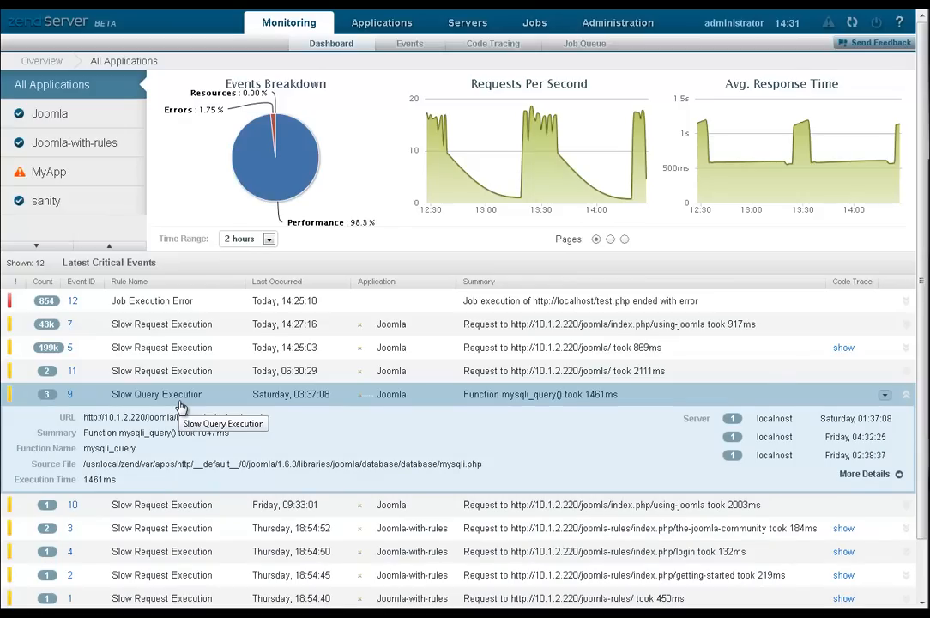
pyautogui.click(87, 376)
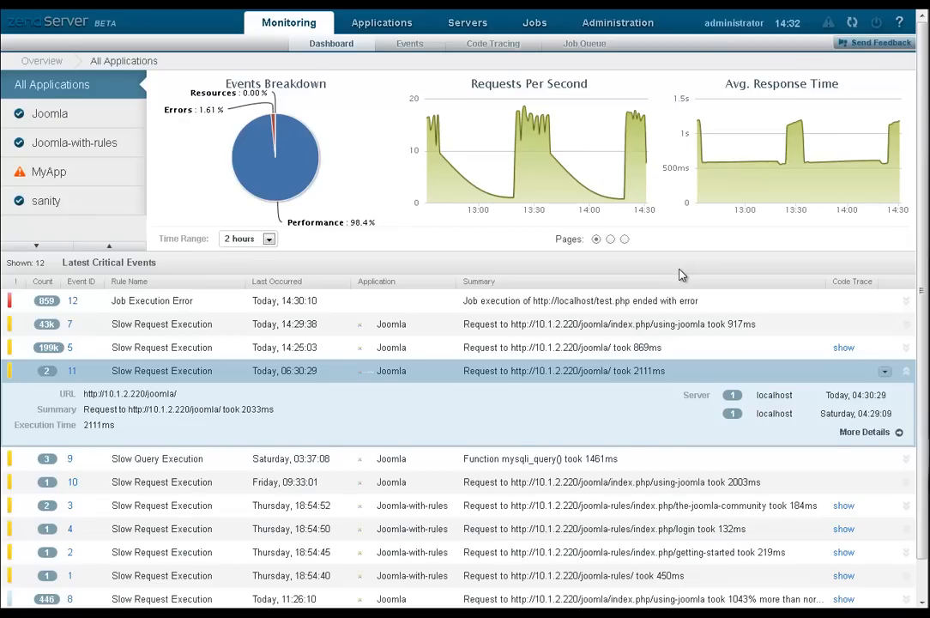
# - Open the full events list from the dashboard, and expand and collapse the summary of event 11
pyautogui.click(405, 47)
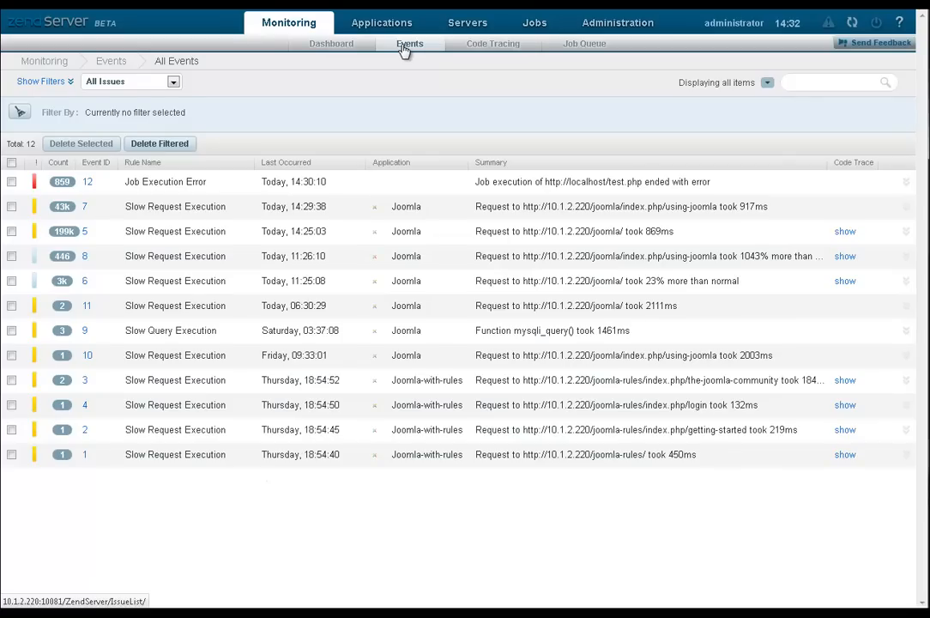
pyautogui.click(339, 48)
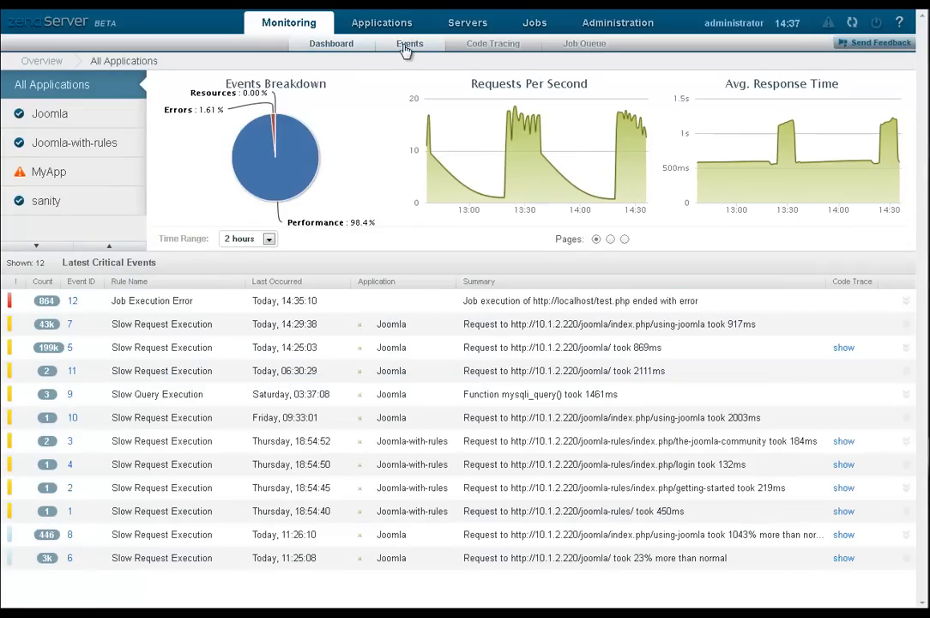
pyautogui.click(407, 48)
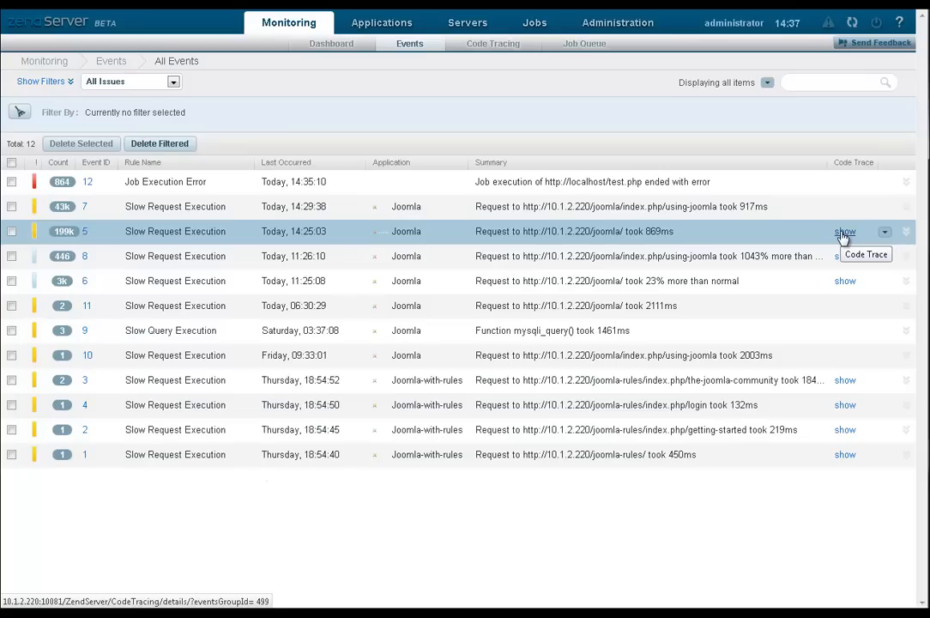
pyautogui.click(886, 233)
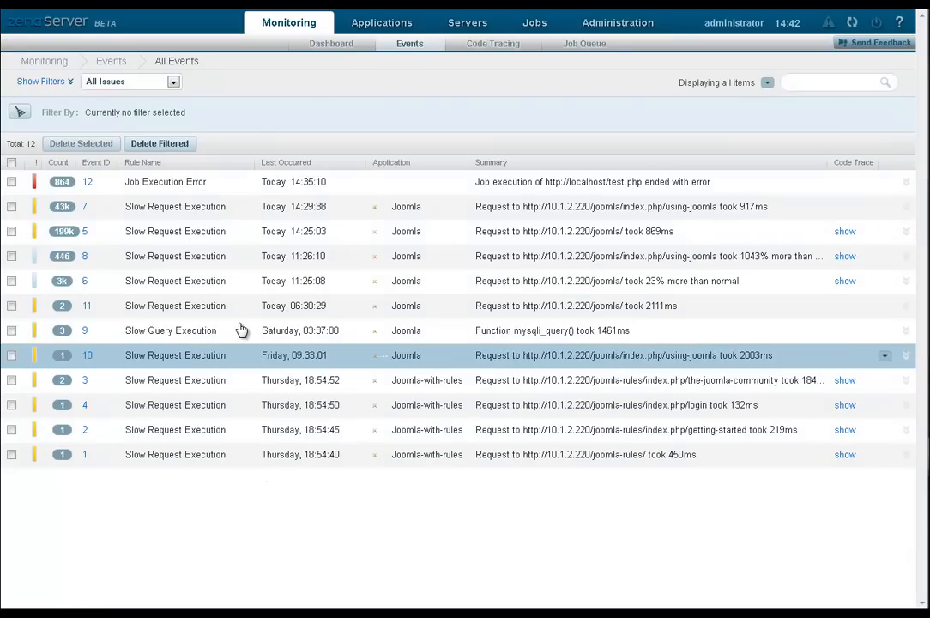
pyautogui.click(210, 316)
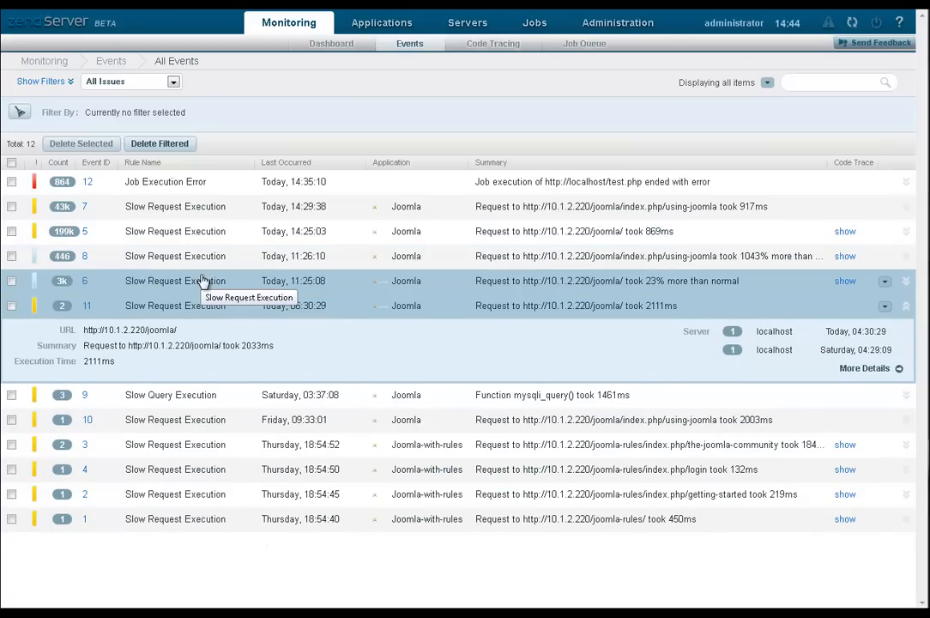
pyautogui.click(202, 306)
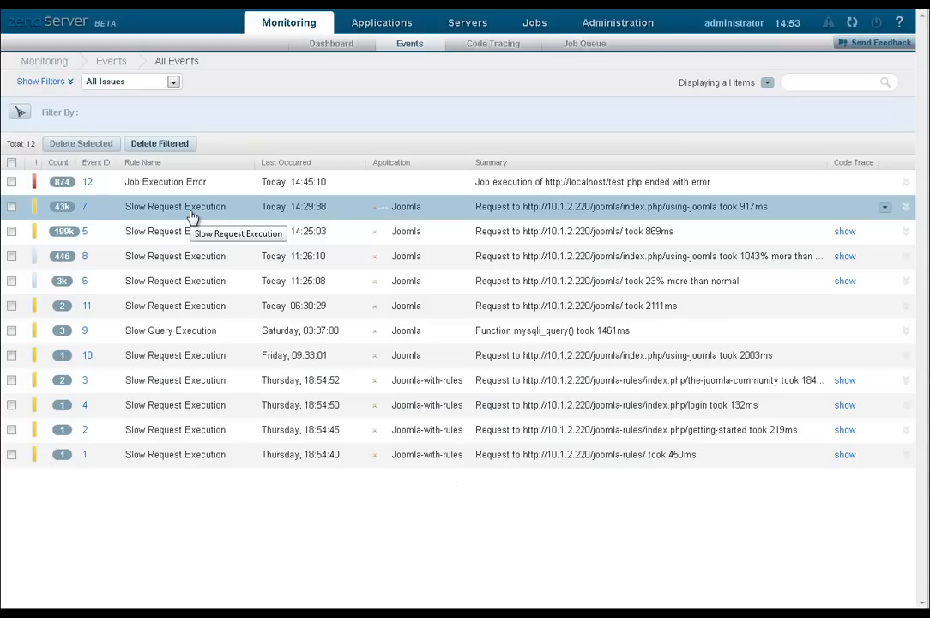
# - Check the time range options for the events list, and reveal the event filter criteria and the list of saved filters
pyautogui.click(768, 83)
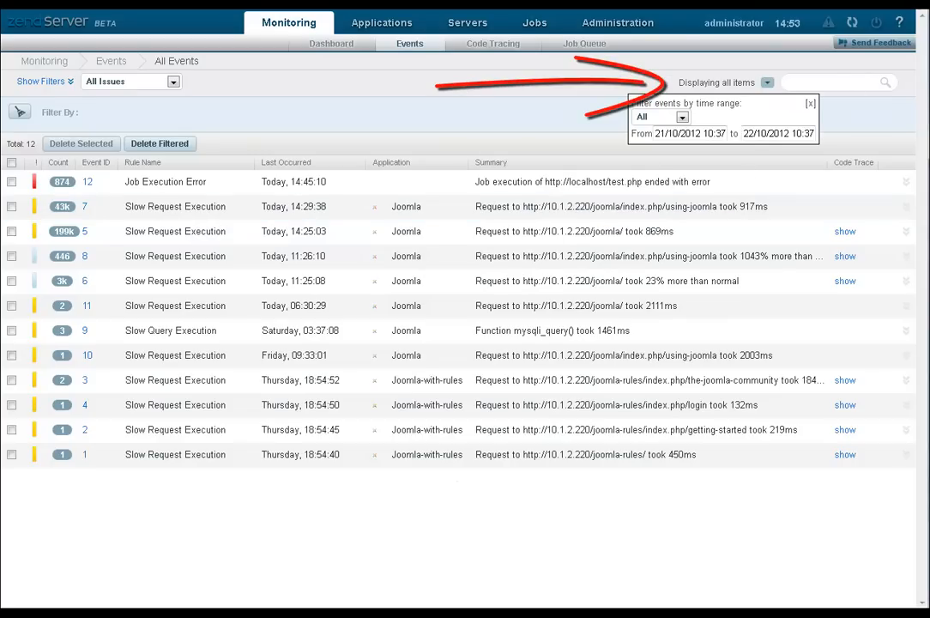
pyautogui.click(810, 104)
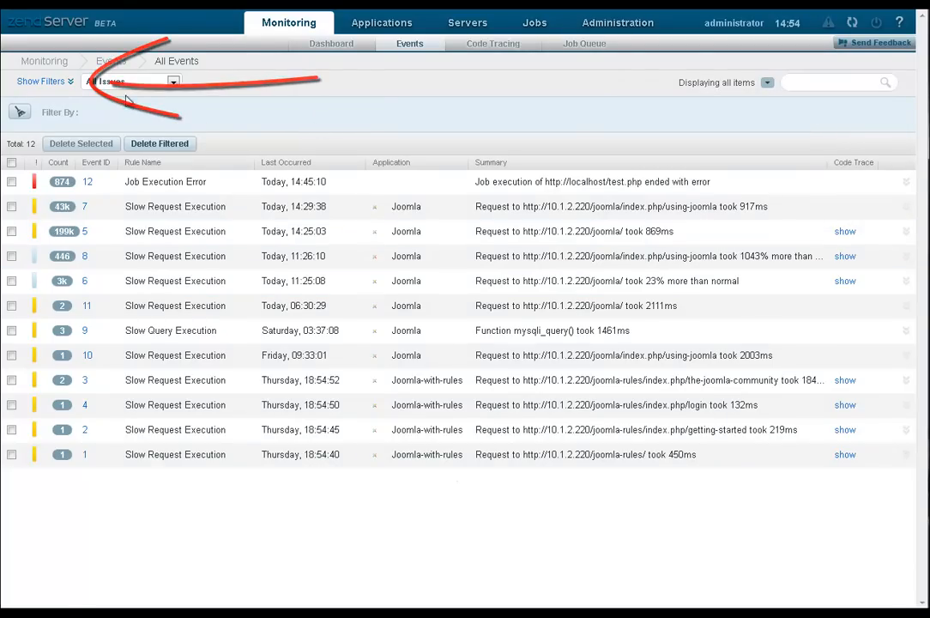
pyautogui.click(45, 81)
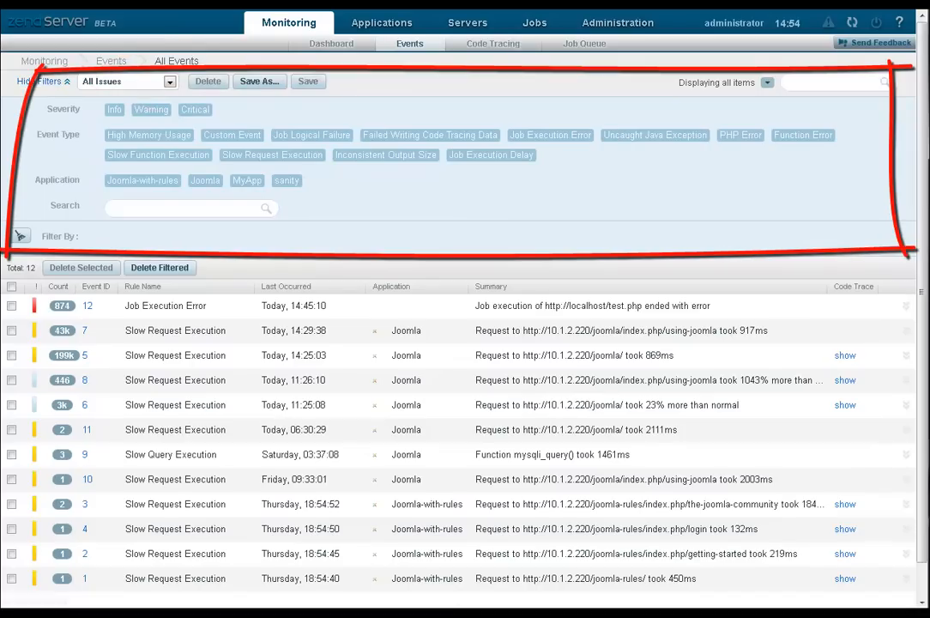
pyautogui.click(171, 82)
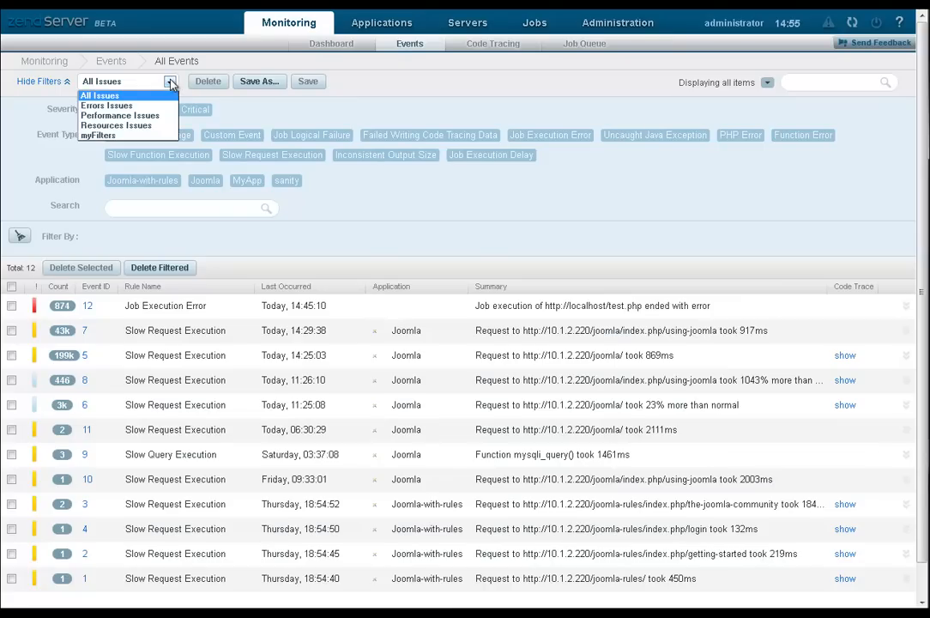
pyautogui.click(246, 115)
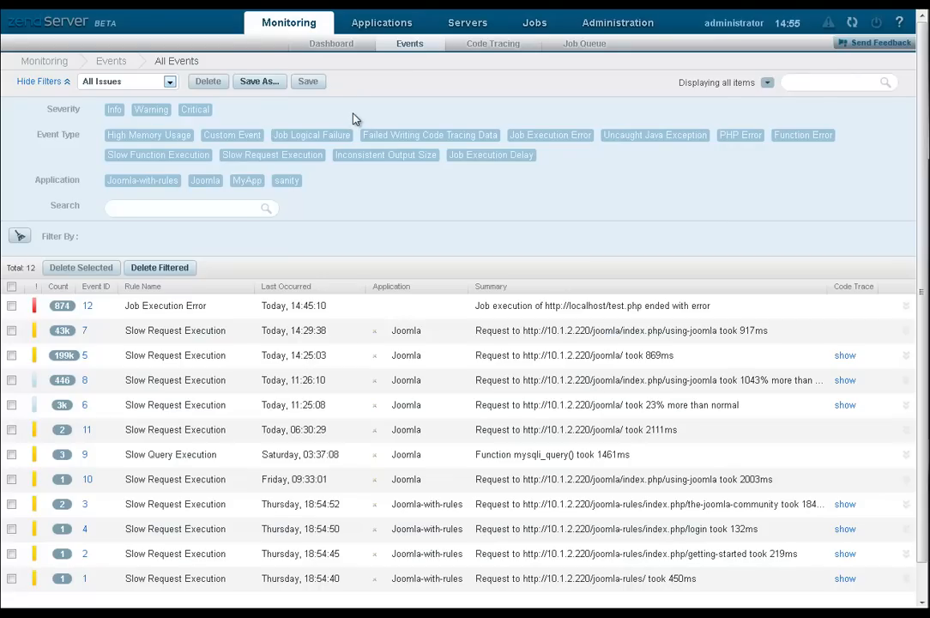
# - Filter the events by the Joomla application and save this as a new filter named myFilterSet
pyautogui.click(205, 181)
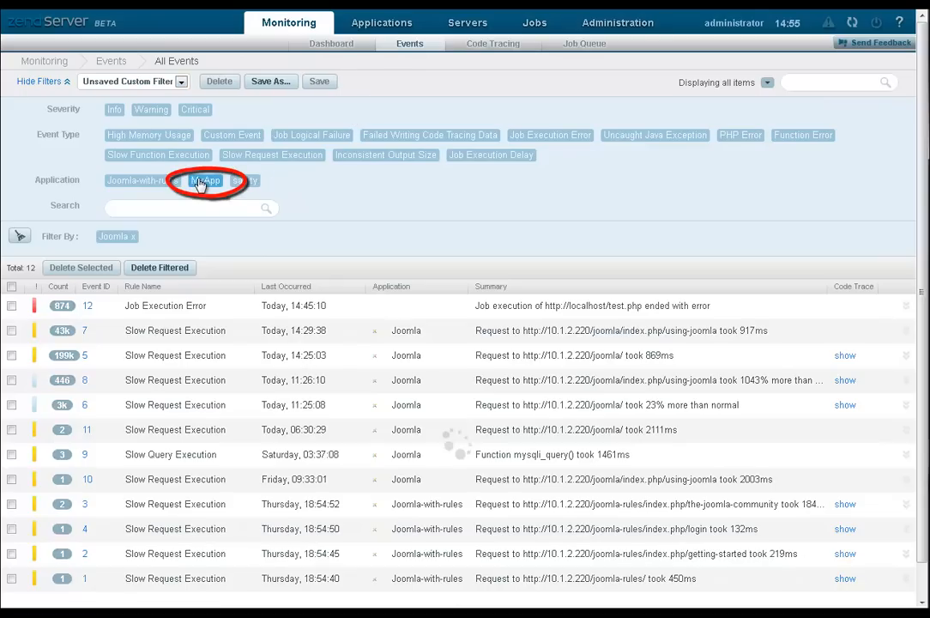
pyautogui.click(271, 81)
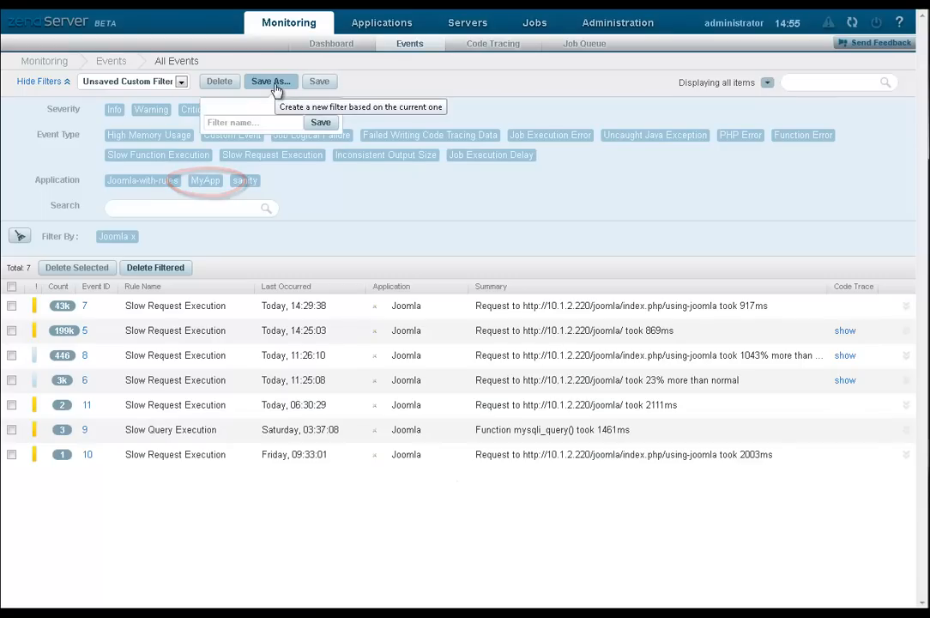
pyautogui.click(253, 123)
pyautogui.write('myFilterSe')
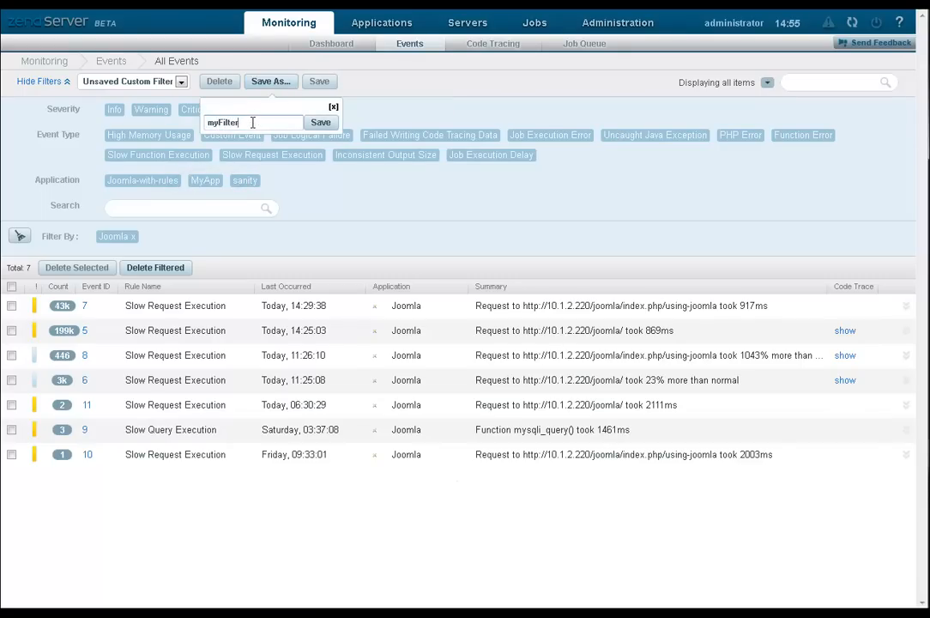
pyautogui.write('t')
pyautogui.click(321, 125)
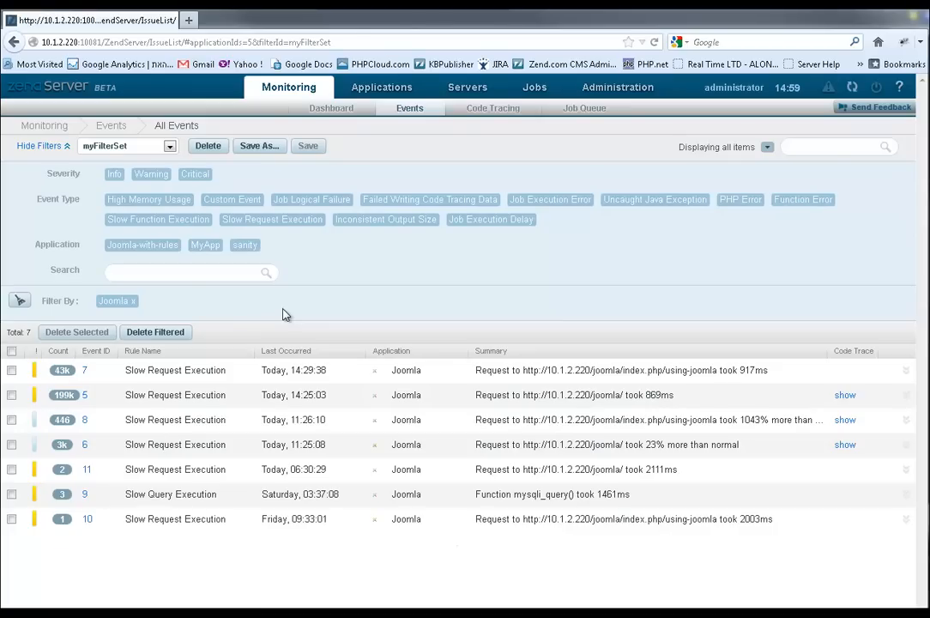
# - Copy the full URL of the myFilterSet events list and open it in a new browser tab
pyautogui.click(347, 42)
pyautogui.doubleClick(348, 42)
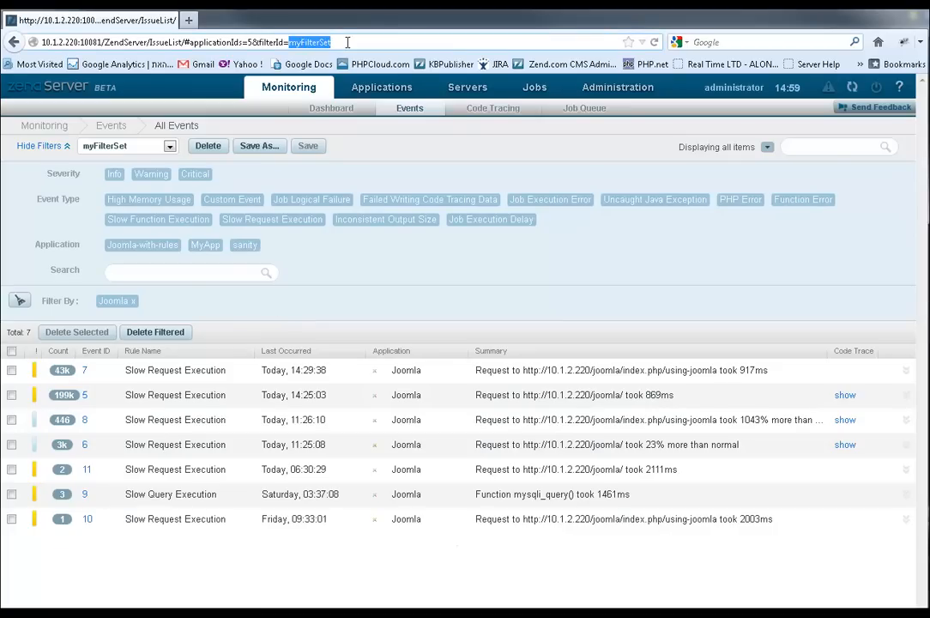
pyautogui.moveTo(347, 42); pyautogui.dragTo(4, 48)
pyautogui.hotkey('ctrl', 'c')
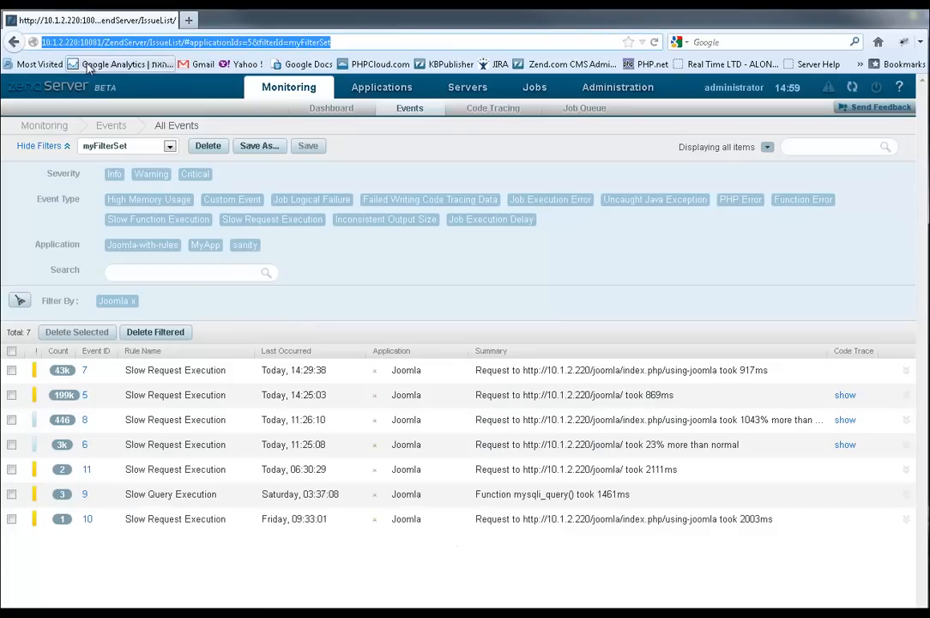
pyautogui.click(189, 20)
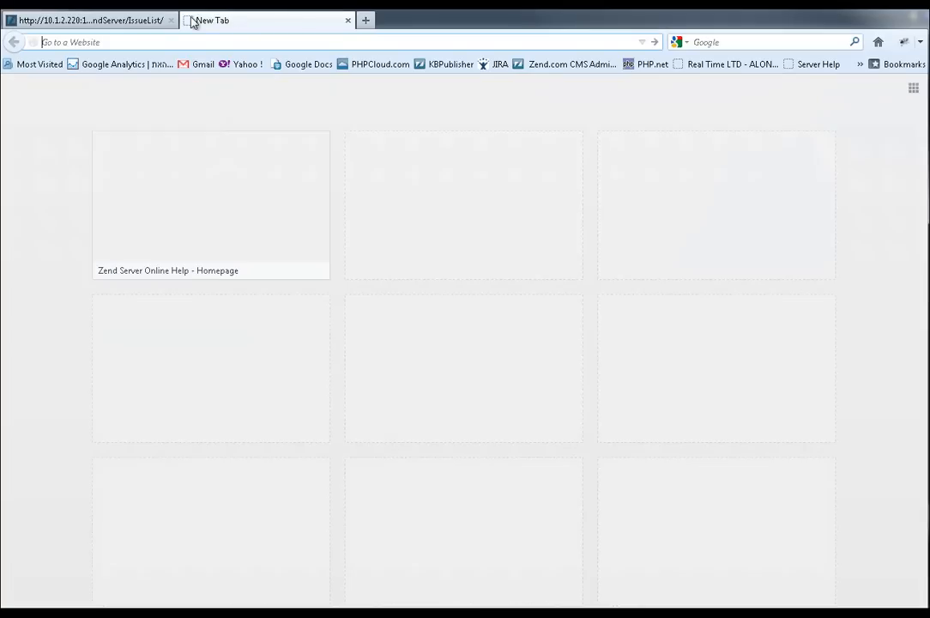
pyautogui.hotkey('ctrl', 'v')
pyautogui.press('Return')
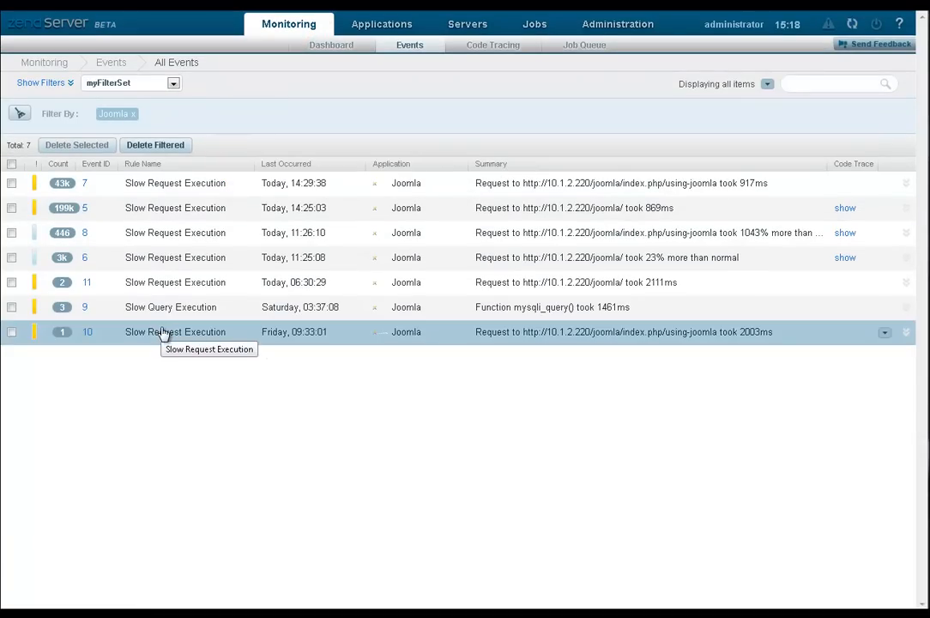
# - Request deletion of the selected events 7 and 5 and of all filtered events, cancelling both requests
pyautogui.click(11, 183)
pyautogui.click(12, 207)
pyautogui.click(78, 145)
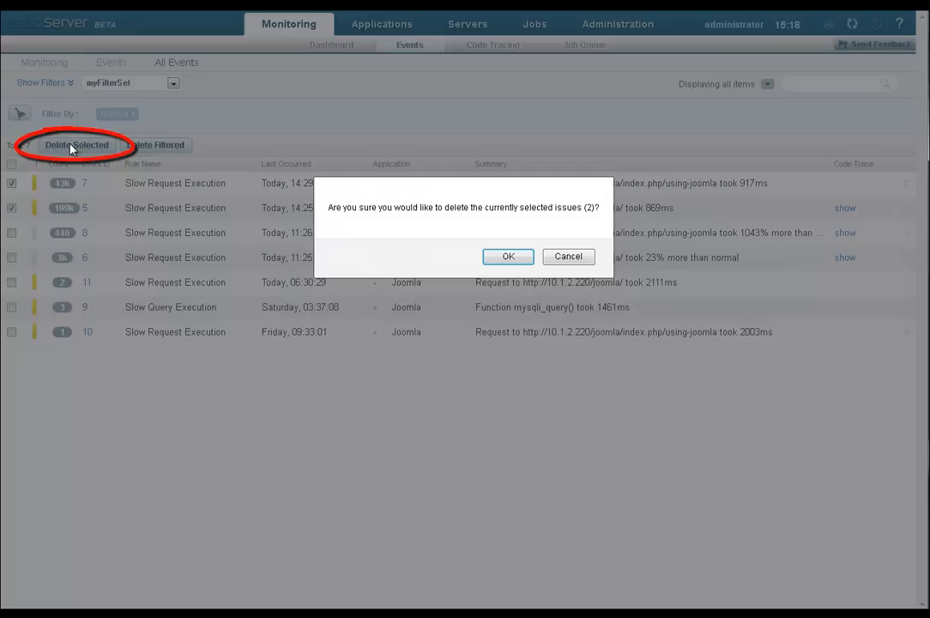
pyautogui.click(567, 257)
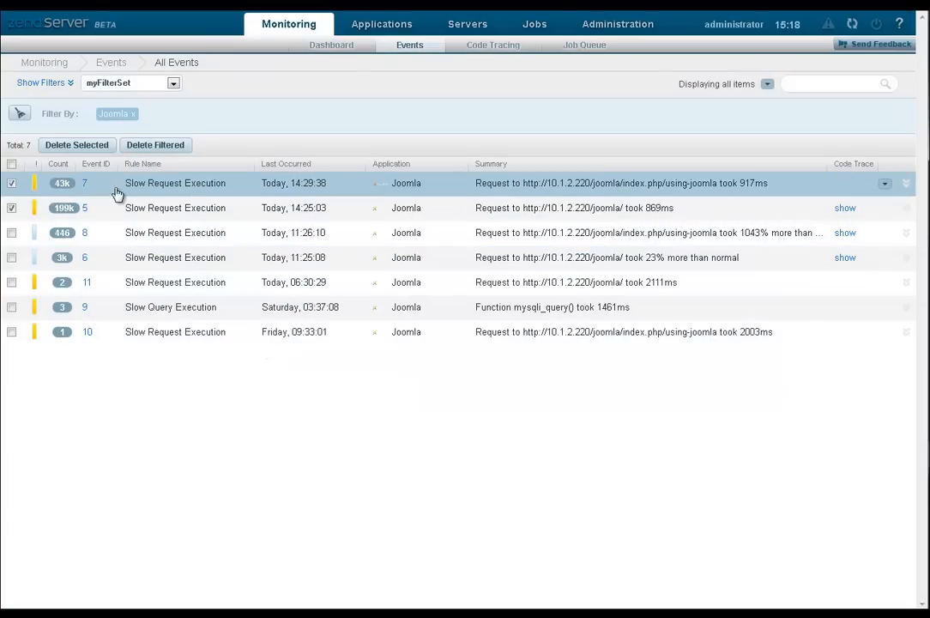
pyautogui.click(12, 183)
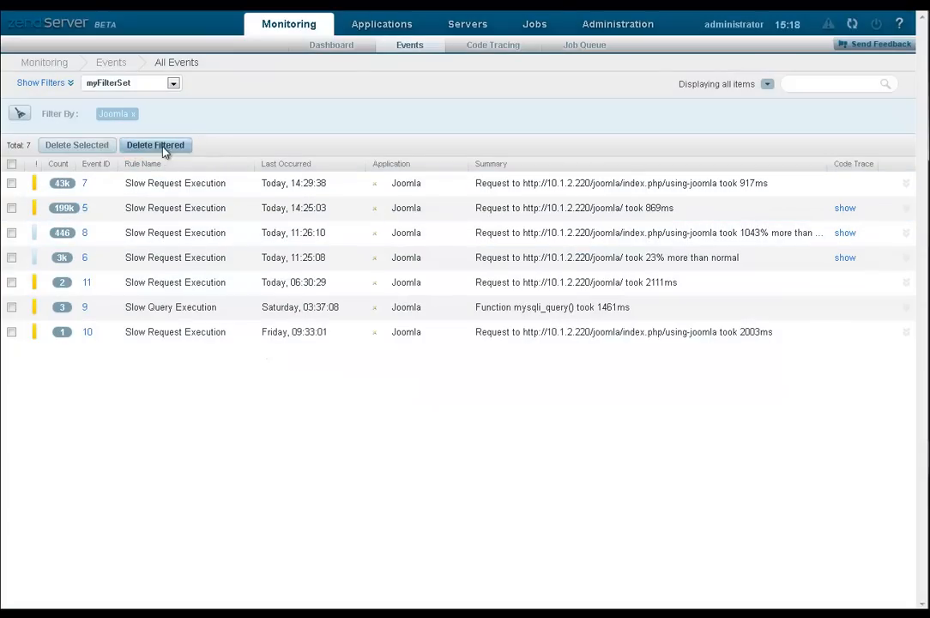
pyautogui.click(163, 150)
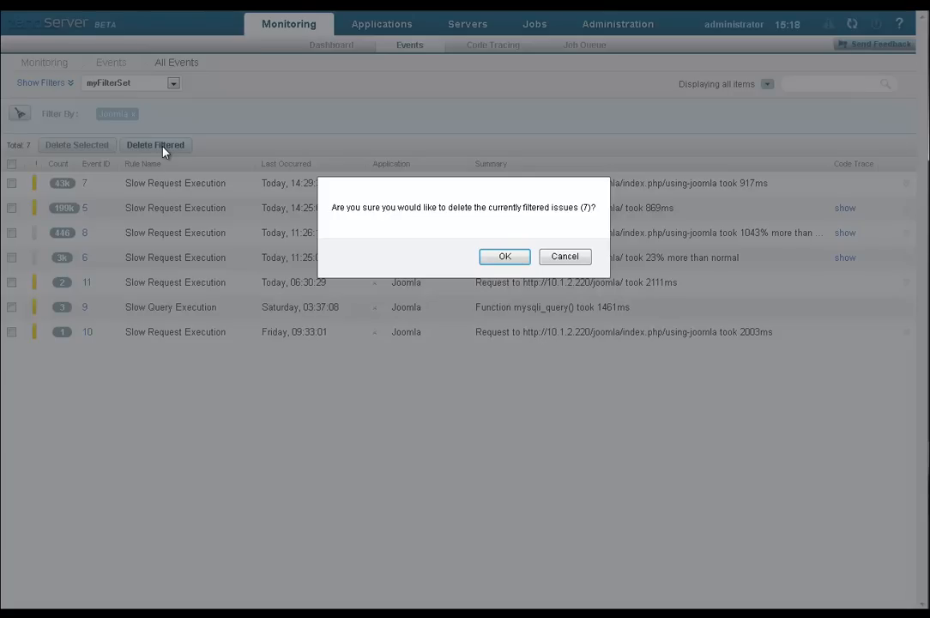
pyautogui.click(566, 257)
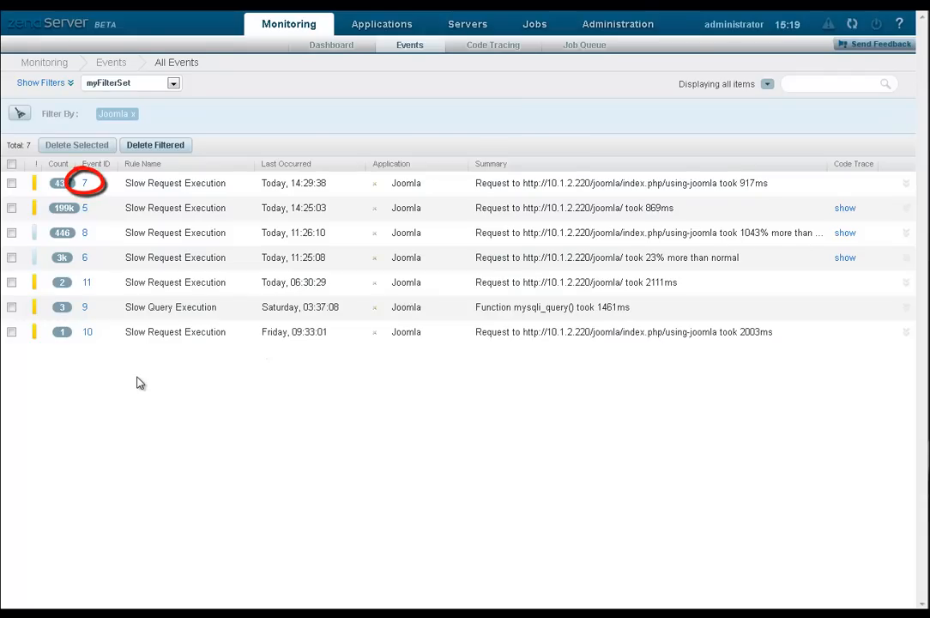
# - Expand event 7, view its full details page, and return to the list of all events
pyautogui.click(178, 194)
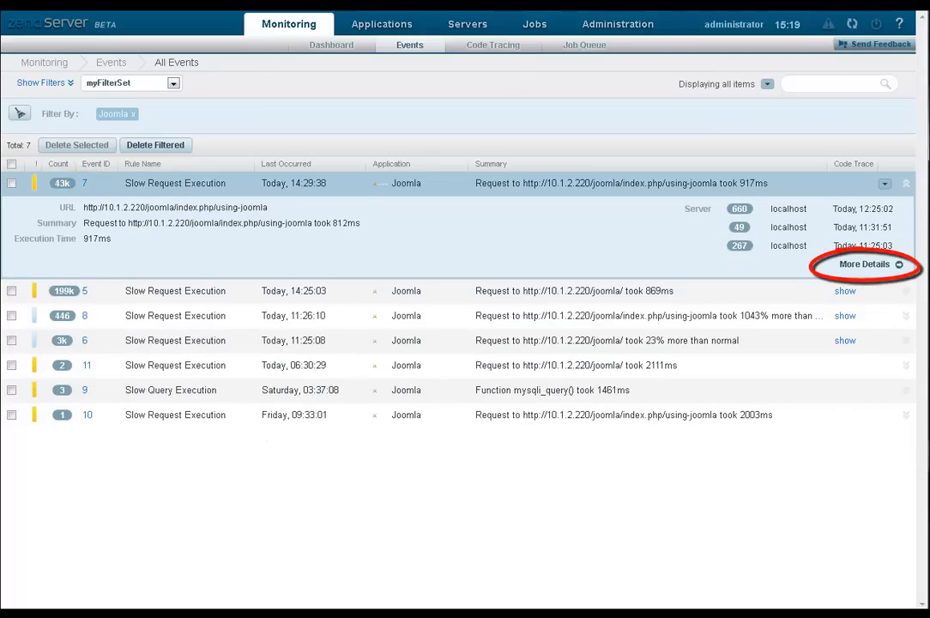
pyautogui.click(865, 264)
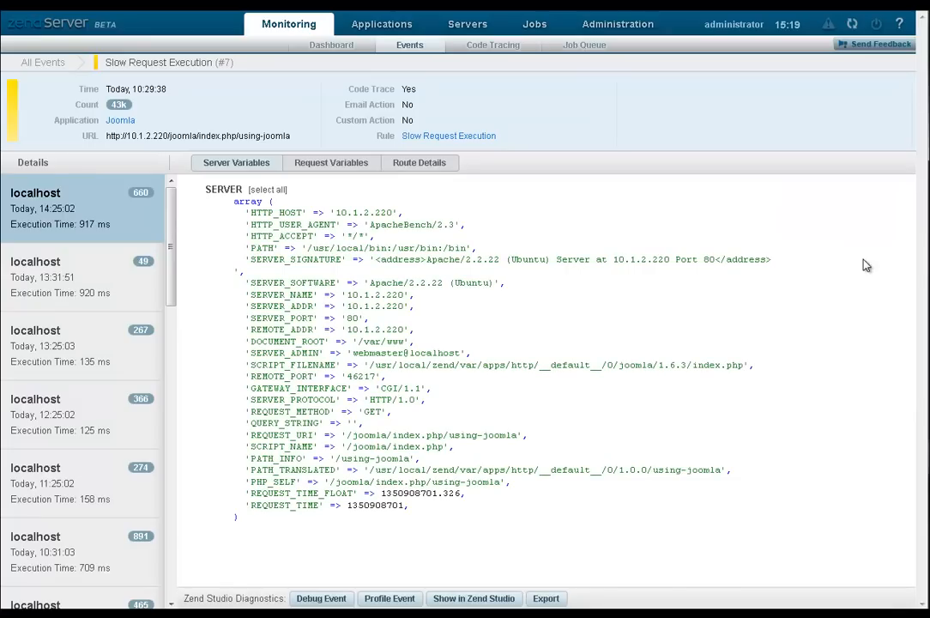
pyautogui.click(63, 64)
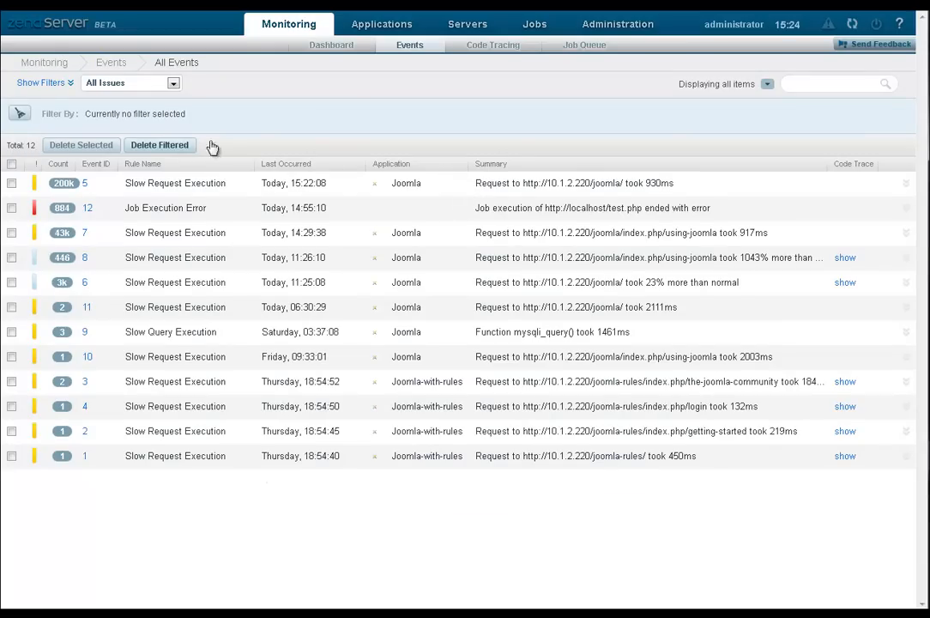
# - Open the full details of Slow Query Execution event 9 and display its backtrace
pyautogui.click(198, 334)
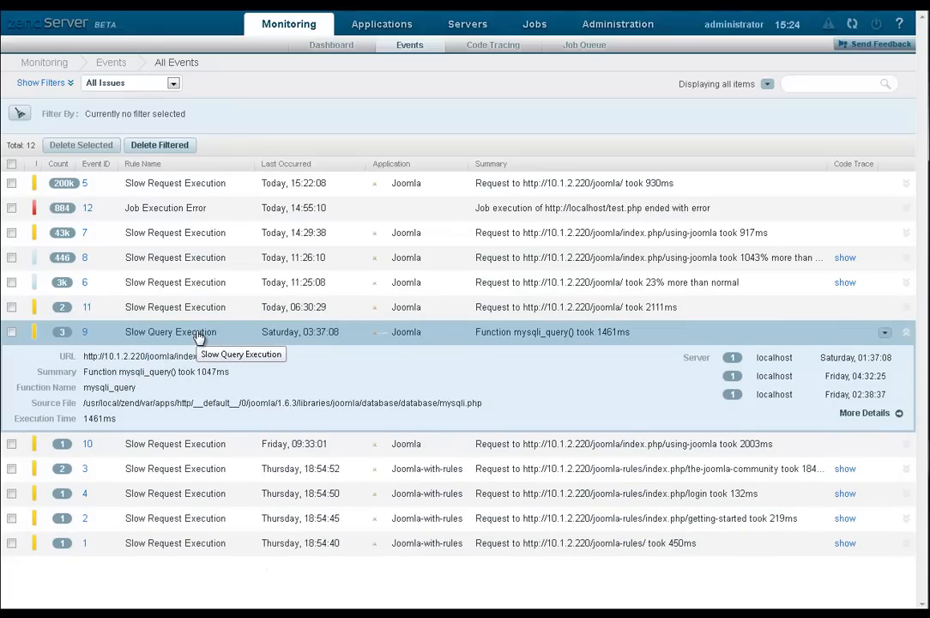
pyautogui.click(85, 334)
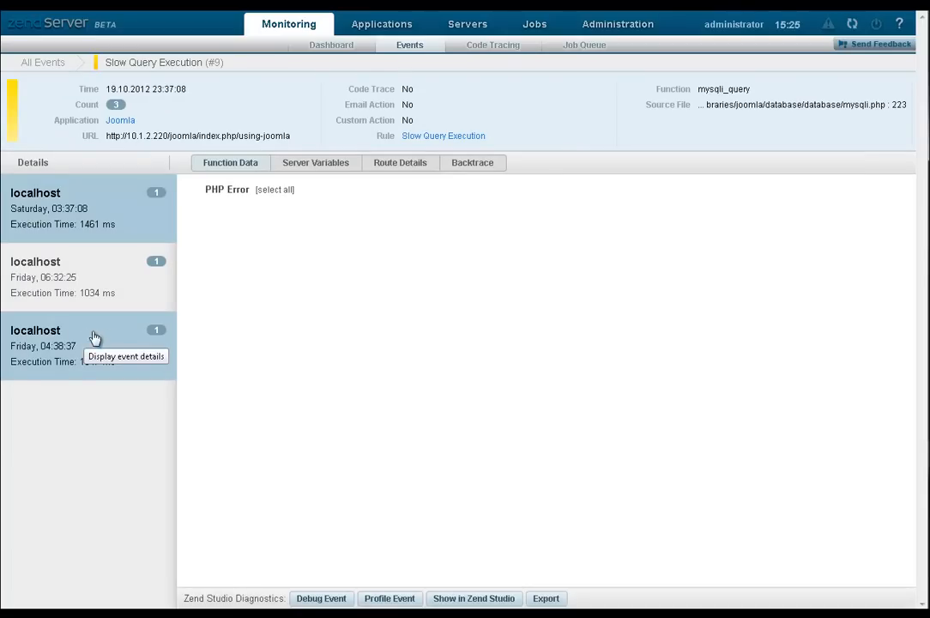
pyautogui.click(485, 162)
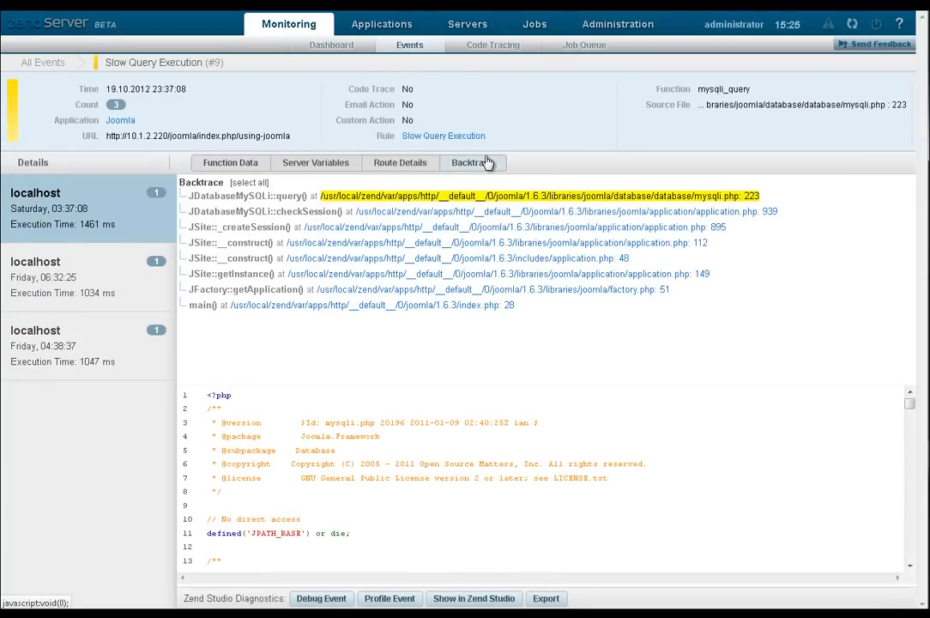
# - Display the source for backtrace entry application.php line 112, view event 9's Slow Query Execution rule, and return to the event
pyautogui.click(430, 247)
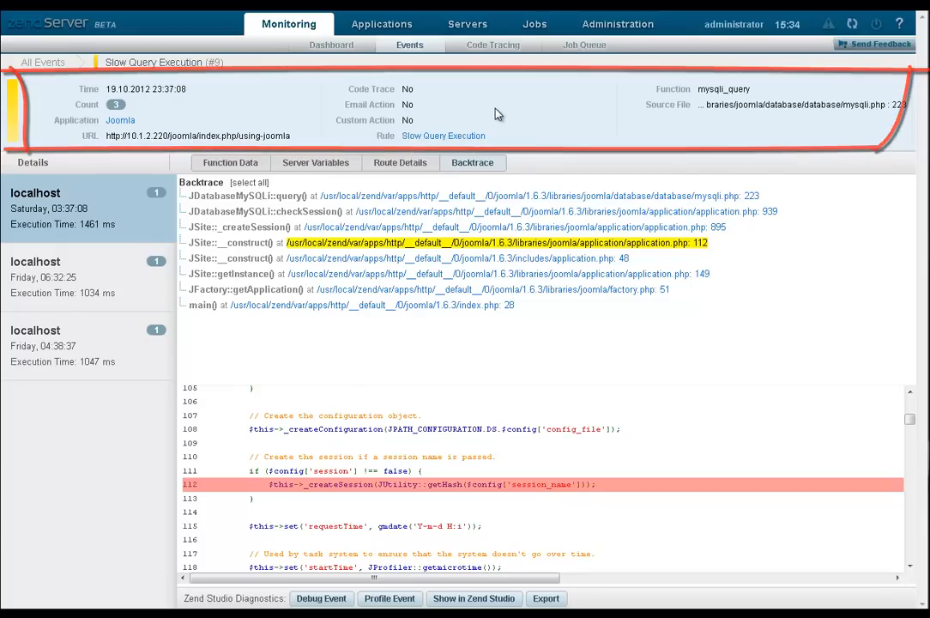
pyautogui.click(471, 136)
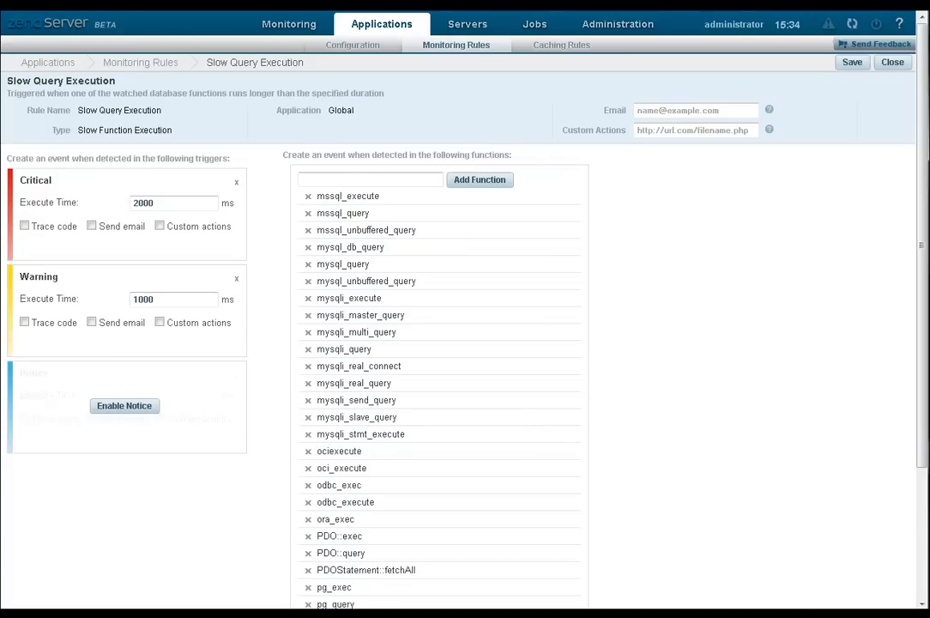
pyautogui.hotkey('alt', 'Left')
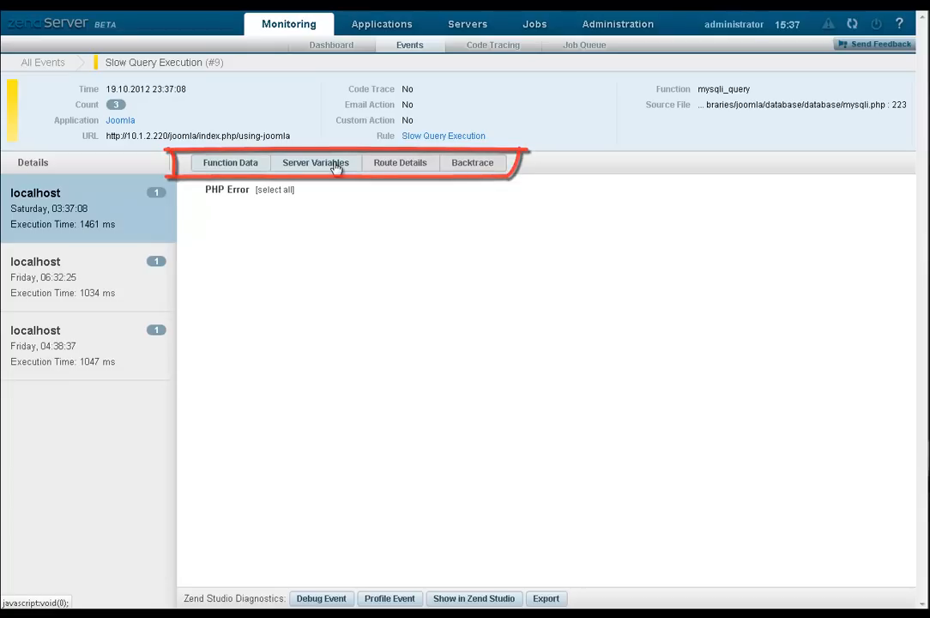
# - Display event 9's backtrace and examine the application.php source behind the JSite::__construct() call at line 112
pyautogui.click(468, 163)
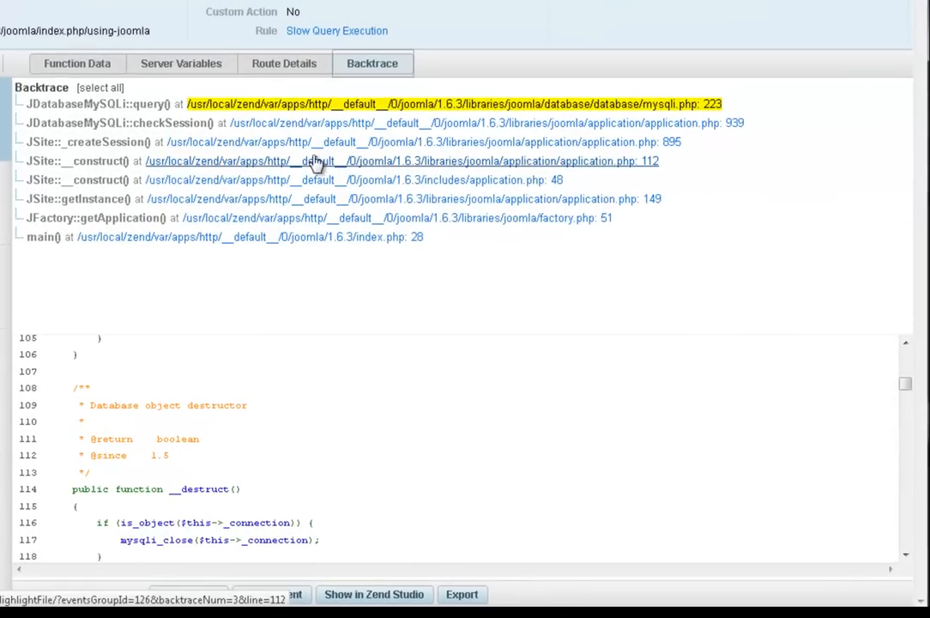
pyautogui.click(427, 243)
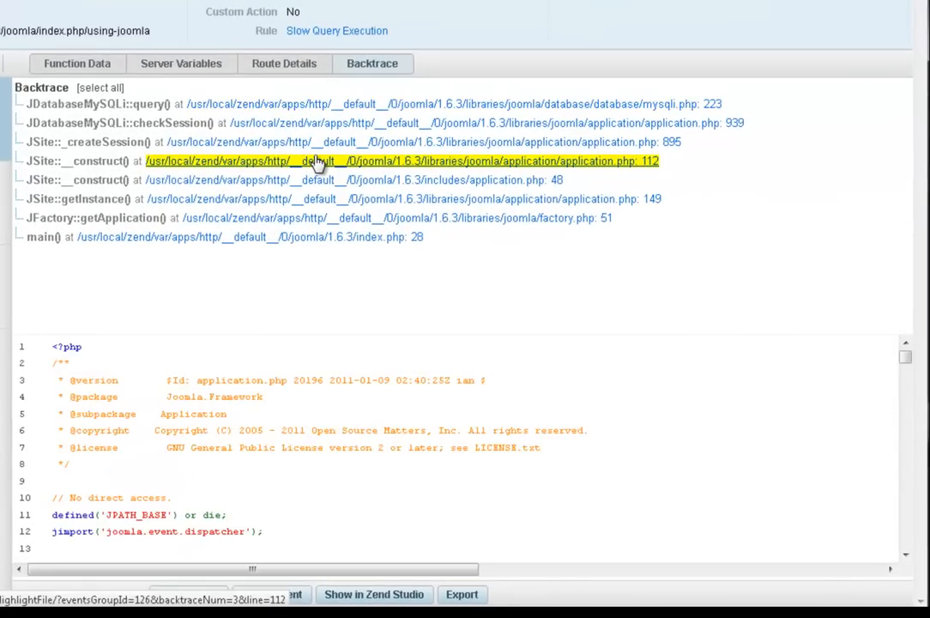
pyautogui.moveTo(906, 376); pyautogui.dragTo(910, 407)
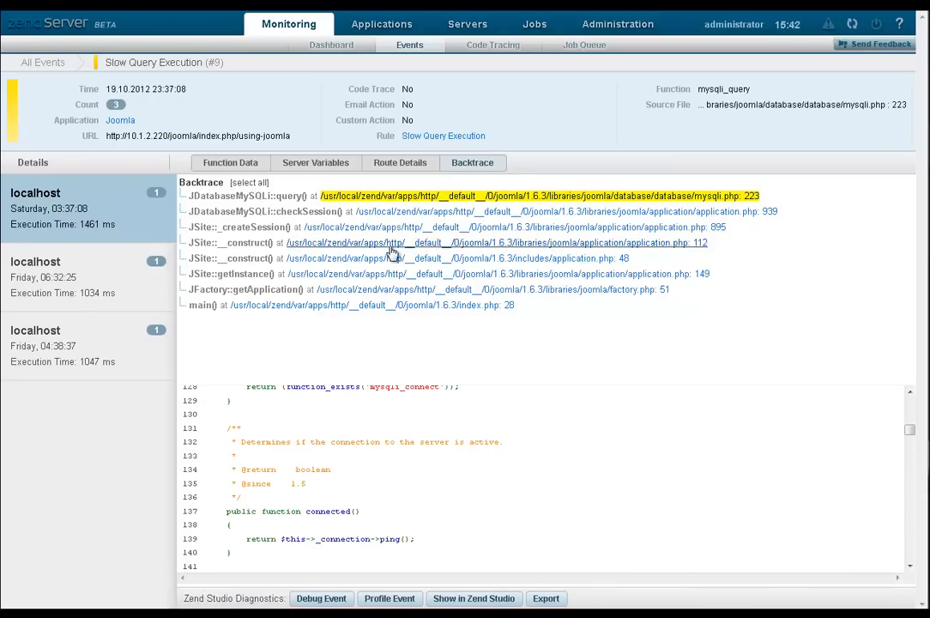
# - Return to the list of all events and open the available actions for event 6
pyautogui.click(413, 50)
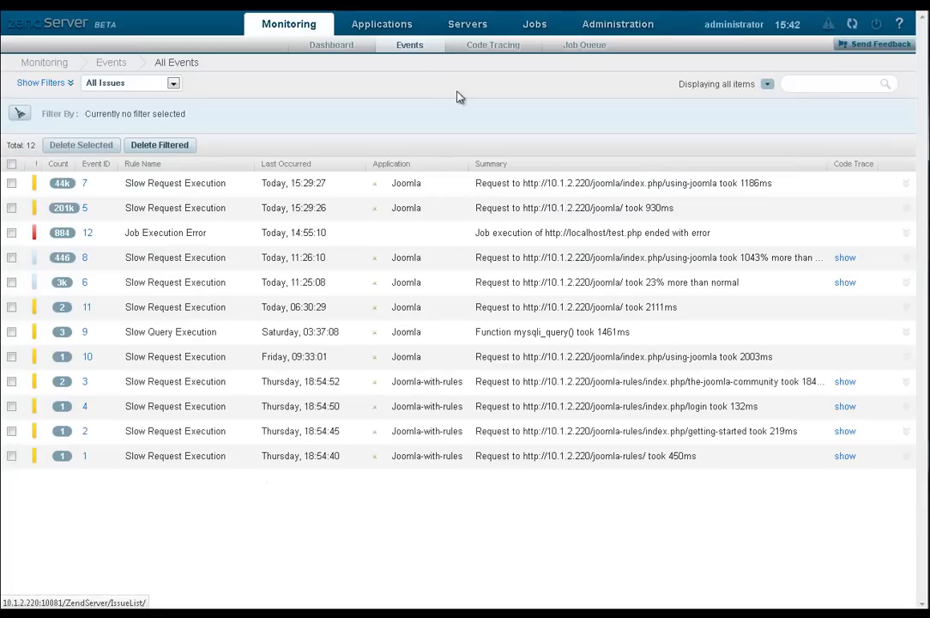
pyautogui.moveTo(820, 284)
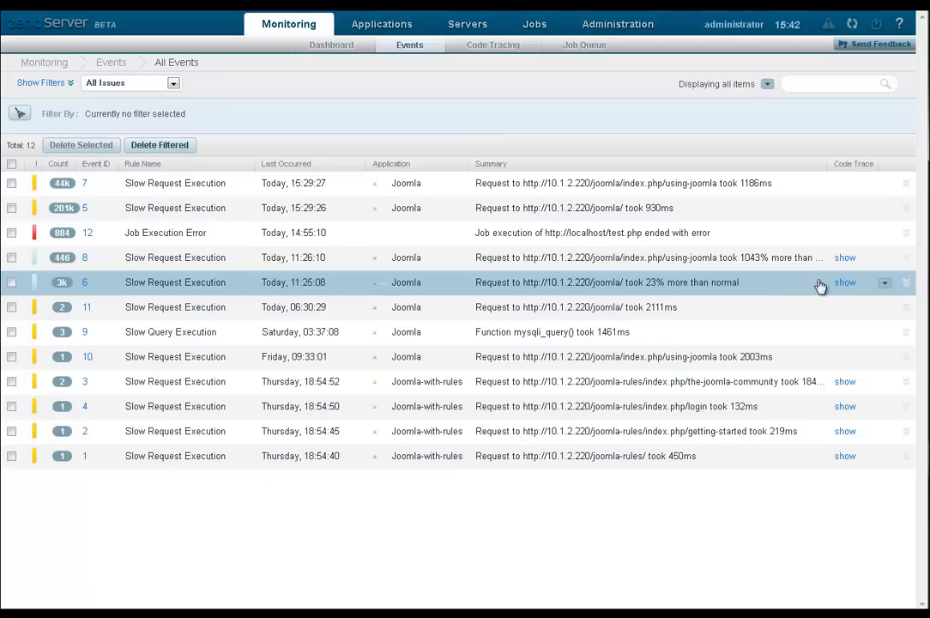
pyautogui.click(885, 284)
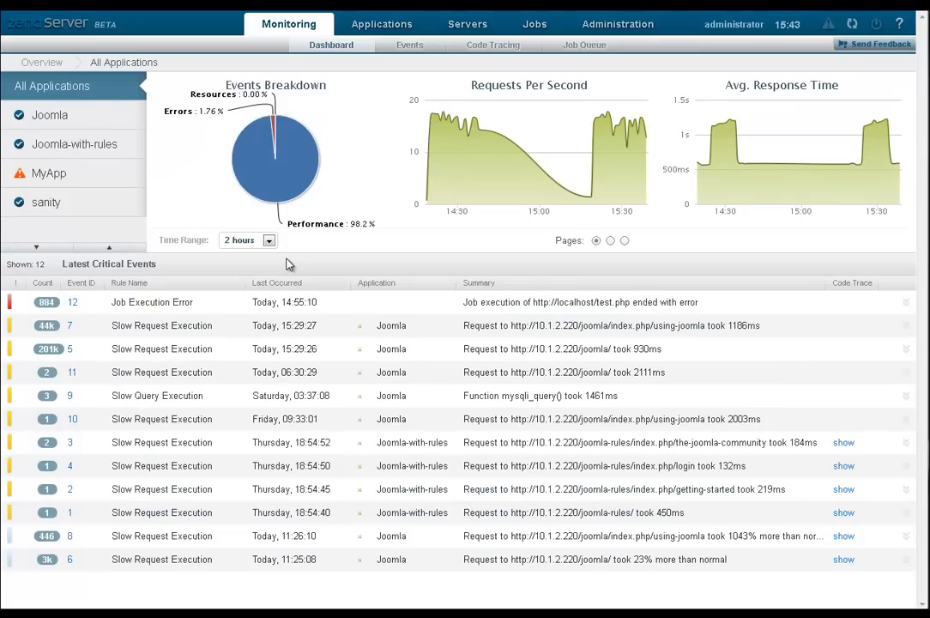
# - Show the second page of dashboard graphs for all applications and mark a range across the graph area
pyautogui.click(610, 241)
pyautogui.moveTo(381, 176); pyautogui.dragTo(517, 197)
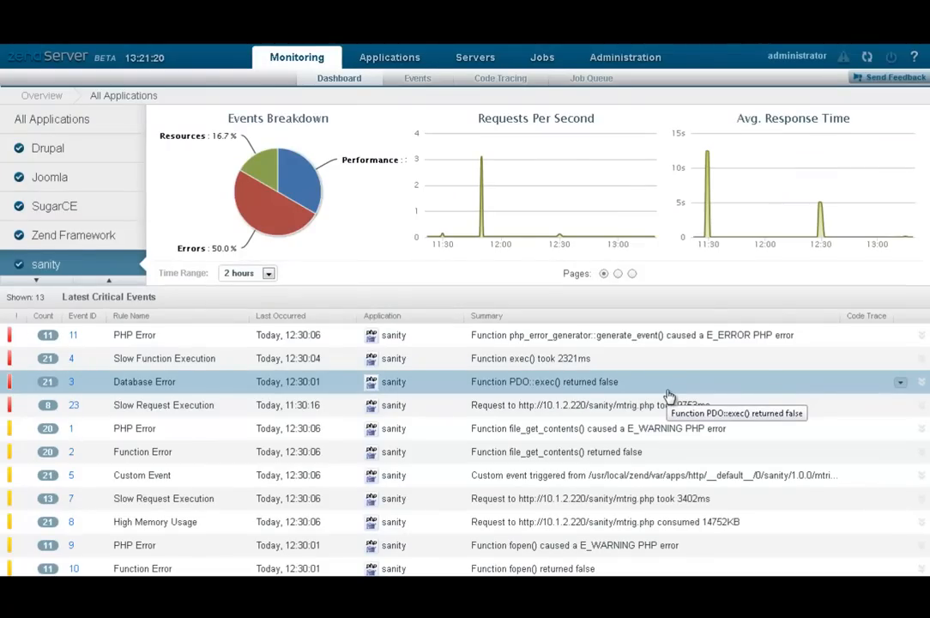
# - Start a feedback e-mail about Zend Server and close the message without sending it
pyautogui.click(872, 79)
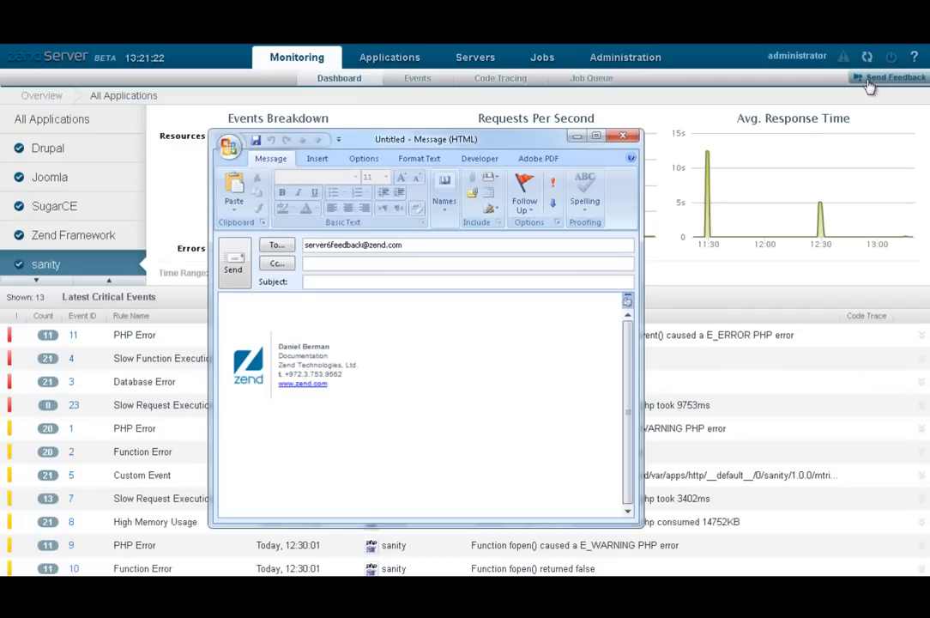
pyautogui.click(624, 135)
# - Go to the Zend website and open the Zend Product Documentation resource
pyautogui.click(284, 375)
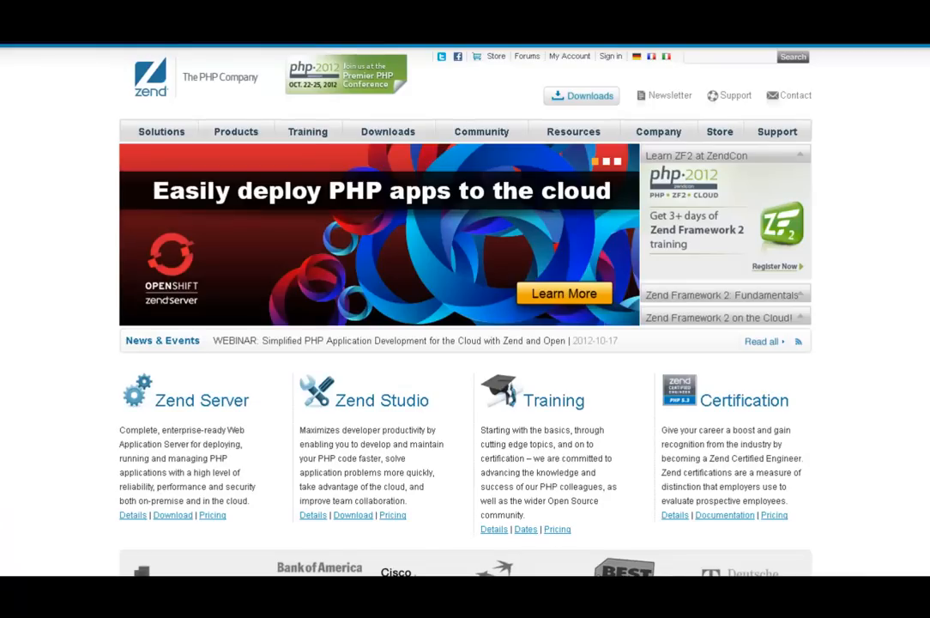
pyautogui.moveTo(573, 133)
pyautogui.click(613, 175)
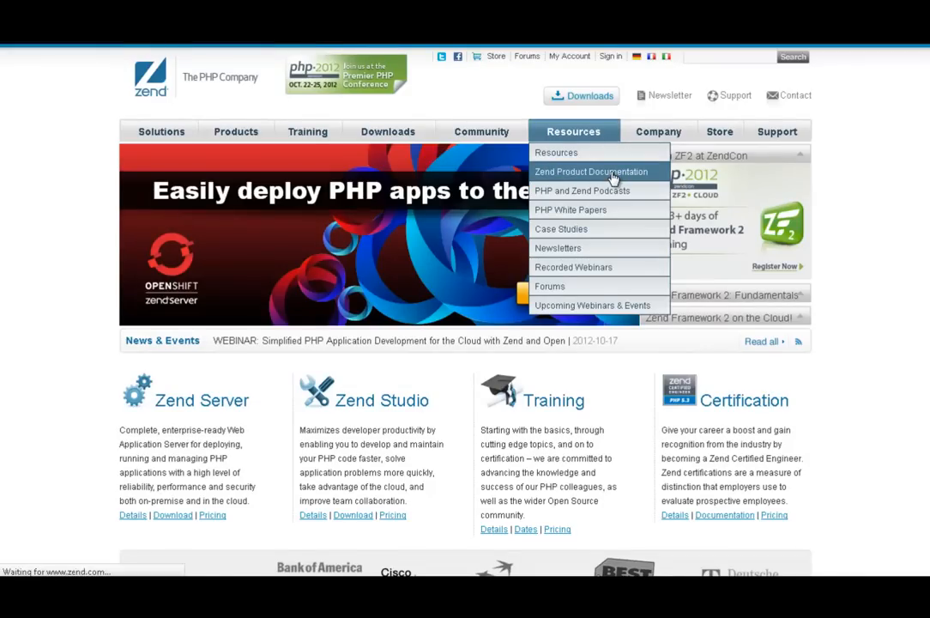